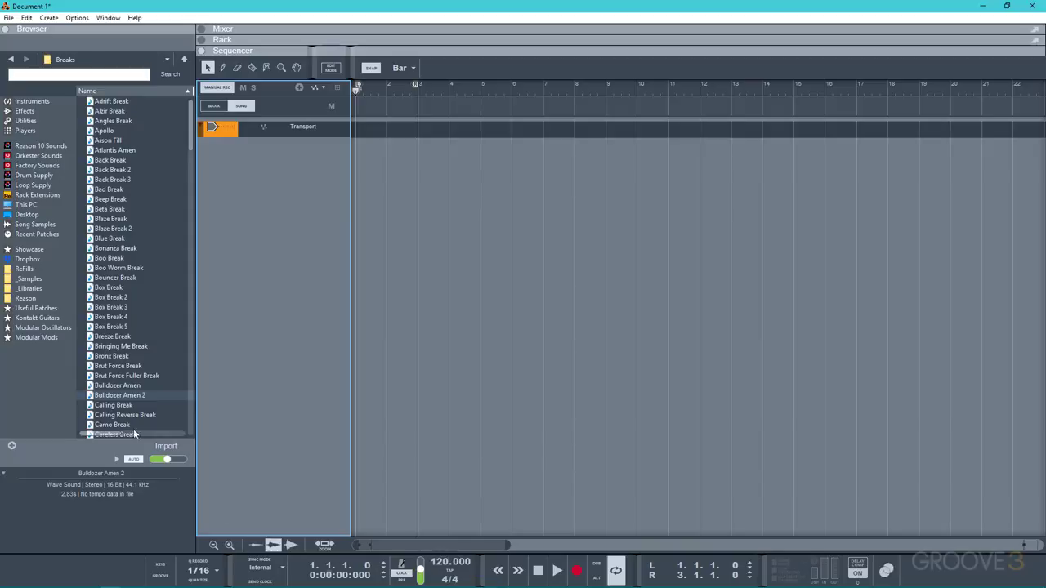
- Place the Bulldozer Amen 2 break on the sequencer at bar 1 and set the tempo to 142 BPM while it plays
{"action": "left_click", "coordinate": [124, 397]}
{"action": "left_click_drag", "start_coordinate": [125, 397], "coordinate": [418, 152]}
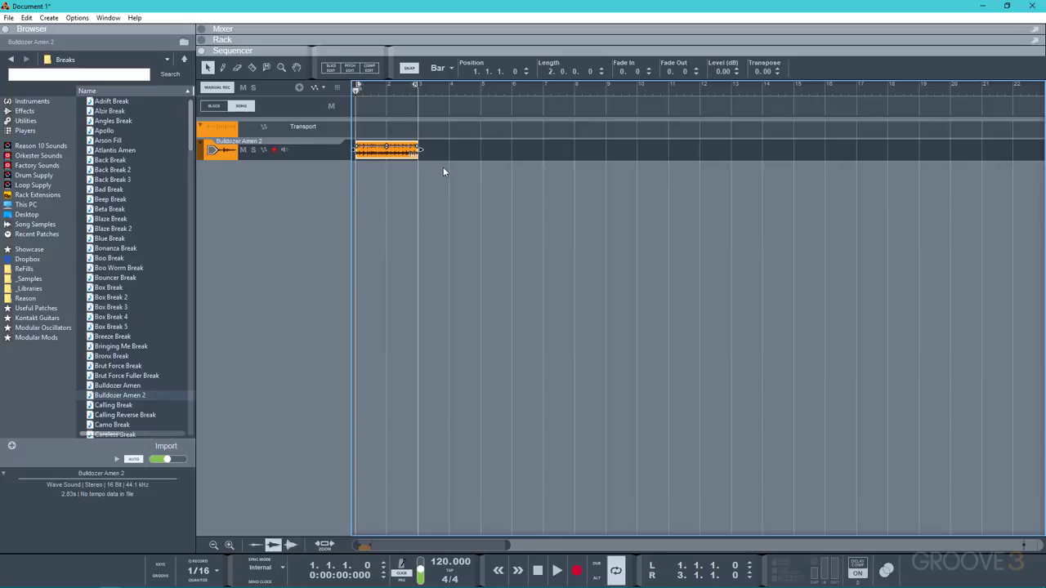
{"action": "key", "text": "space"}
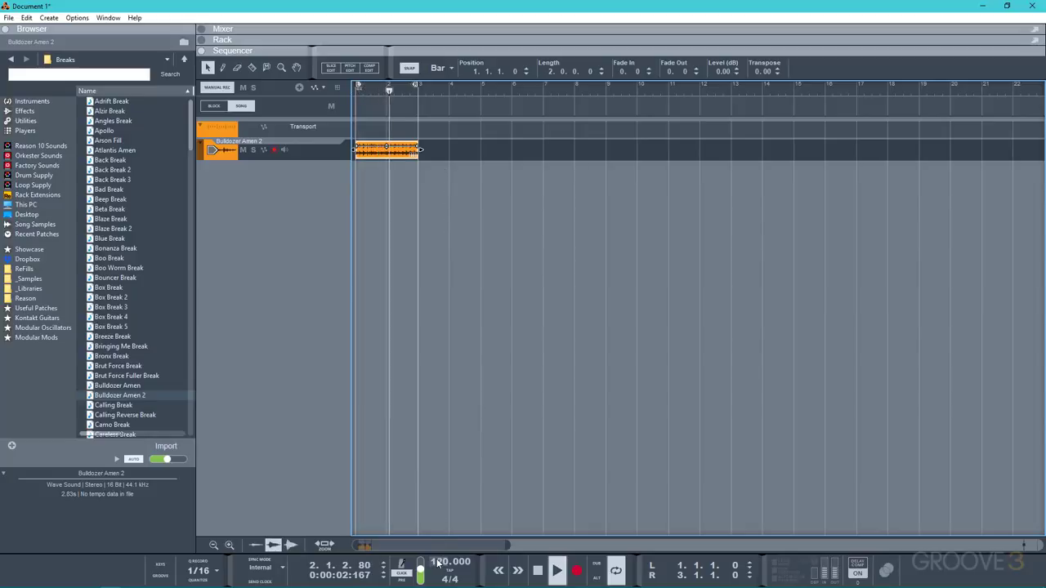
{"action": "left_click_drag", "start_coordinate": [434, 565], "coordinate": [448, 541]}
{"action": "key", "text": "space"}
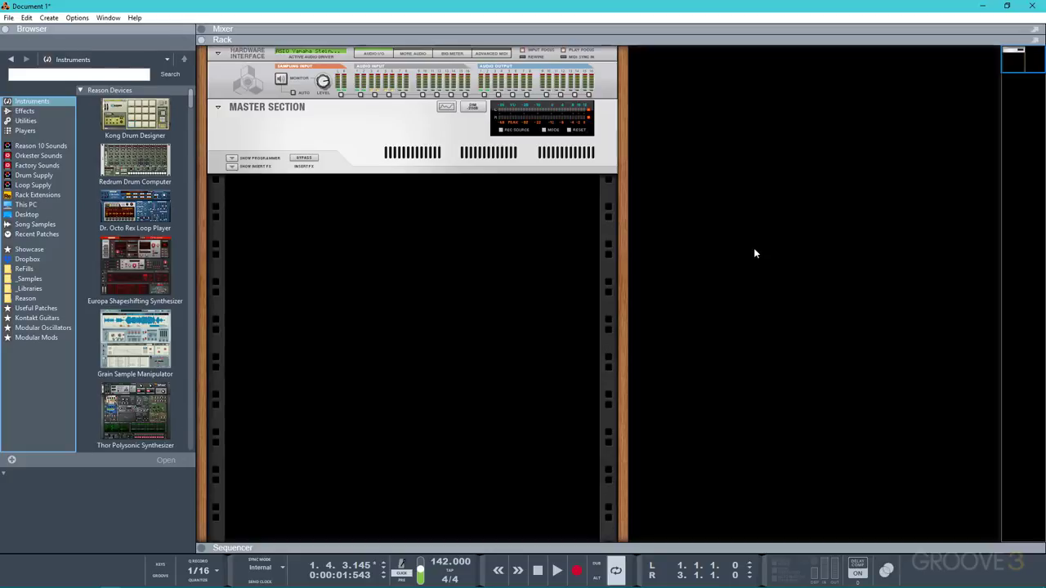
- Add a Grain Sample Manipulator to the rack and load Bulldozer Amen 2 with its whole length in the display range
{"action": "left_click_drag", "start_coordinate": [112, 338], "coordinate": [759, 215]}
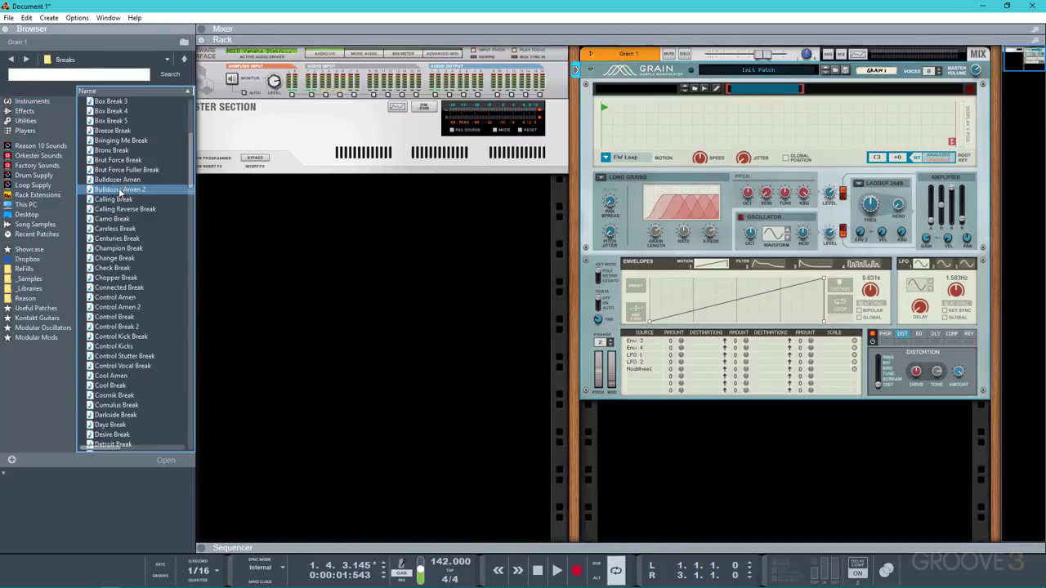
{"action": "double_click", "coordinate": [120, 191]}
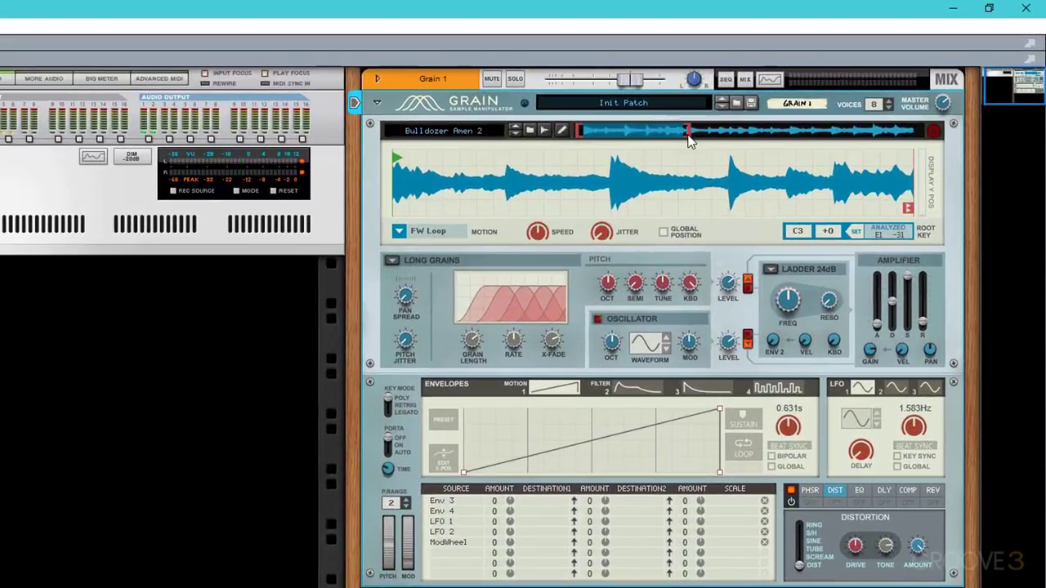
{"action": "left_click_drag", "start_coordinate": [689, 135], "coordinate": [949, 135]}
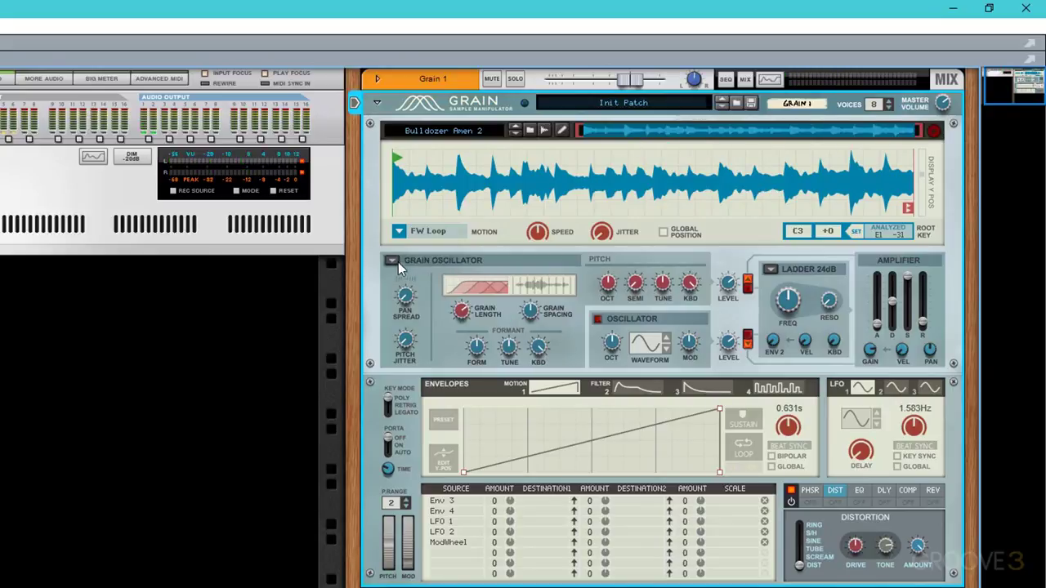
- Set Grain's playback algorithm to Tape and its motion mode to Envelope 1
{"action": "left_click", "coordinate": [387, 262]}
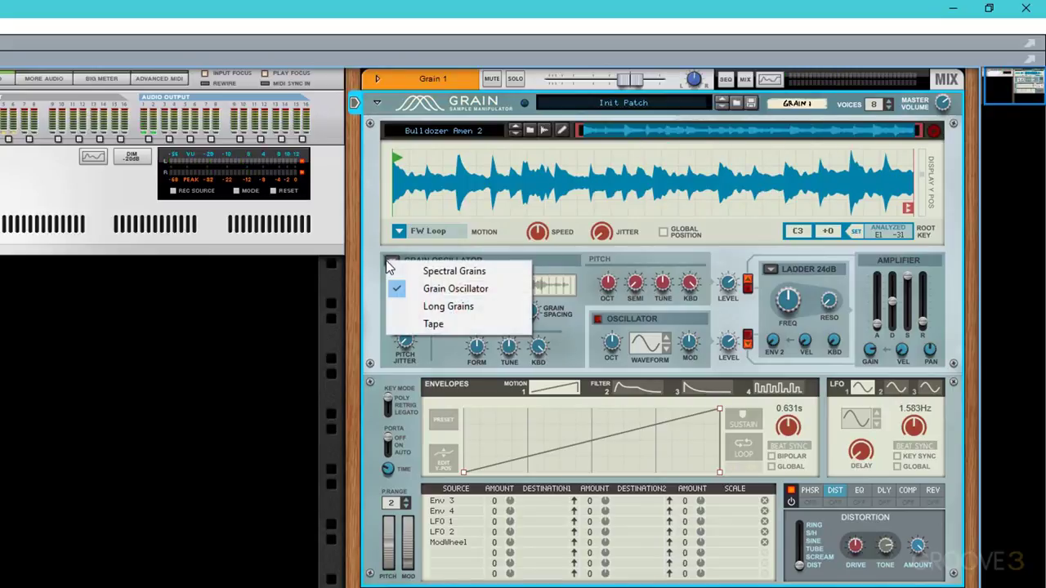
{"action": "left_click", "coordinate": [414, 326]}
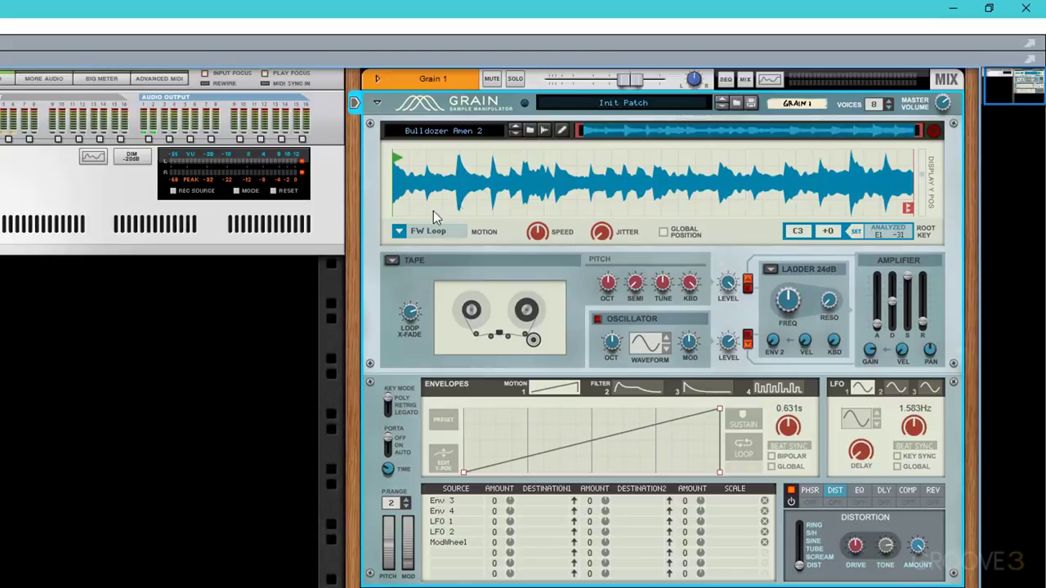
{"action": "left_click", "coordinate": [399, 232]}
{"action": "left_click", "coordinate": [372, 219]}
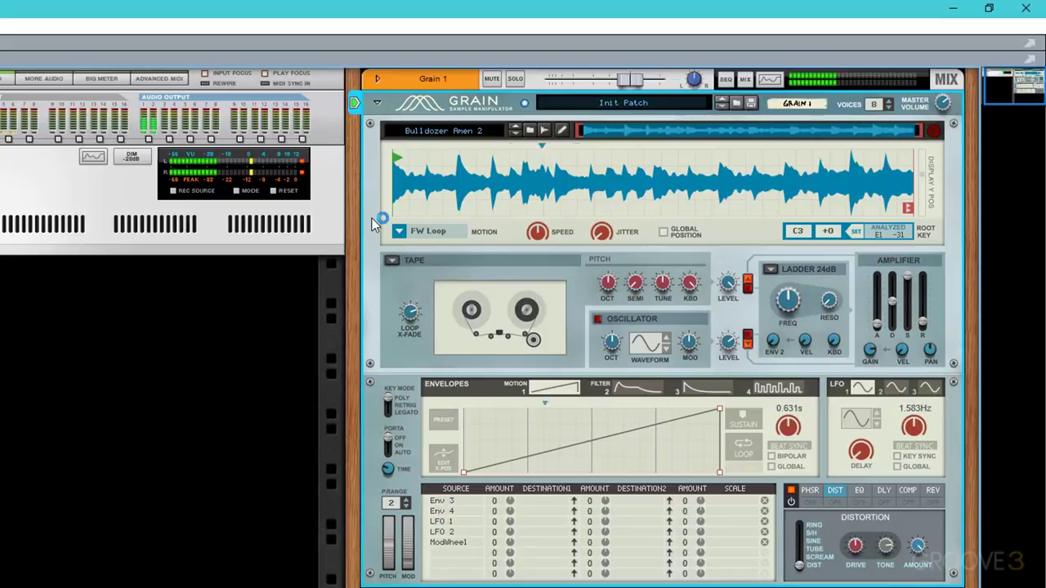
{"action": "left_click", "coordinate": [400, 231]}
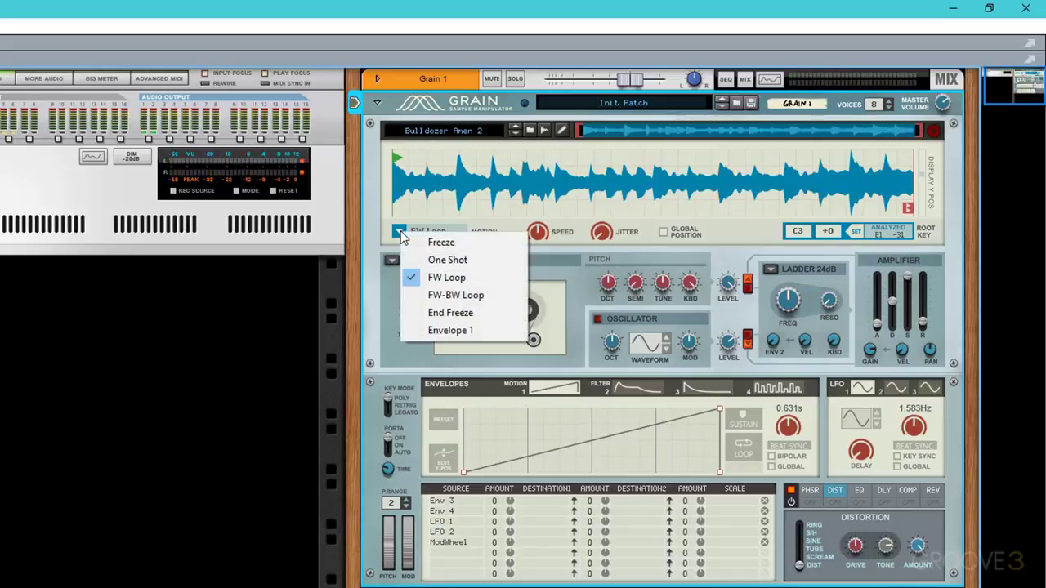
{"action": "left_click", "coordinate": [428, 329]}
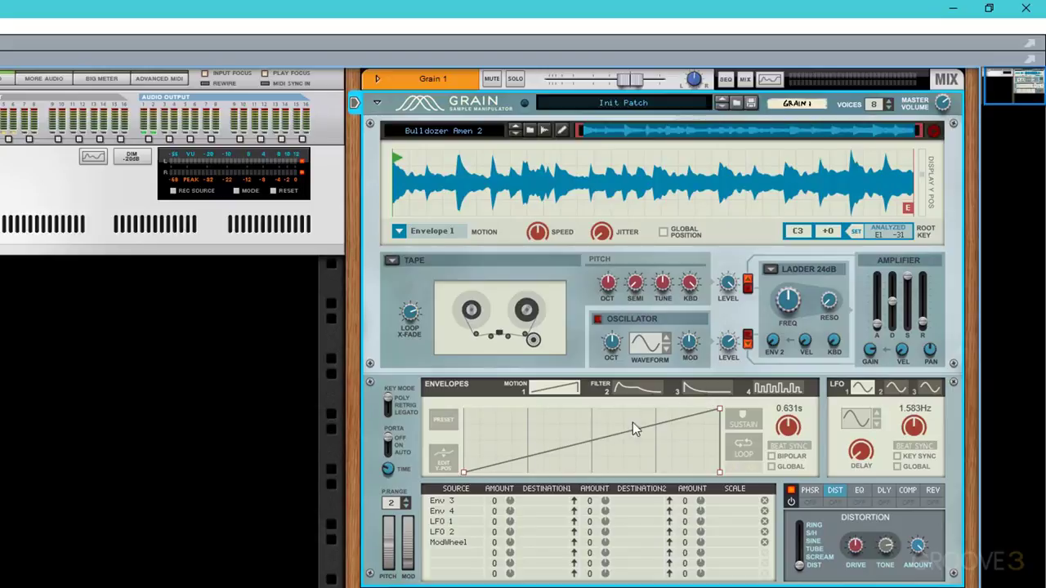
- Loop Envelope 1, turn on its beat sync and set its rate to 2 bars
{"action": "left_click", "coordinate": [734, 445]}
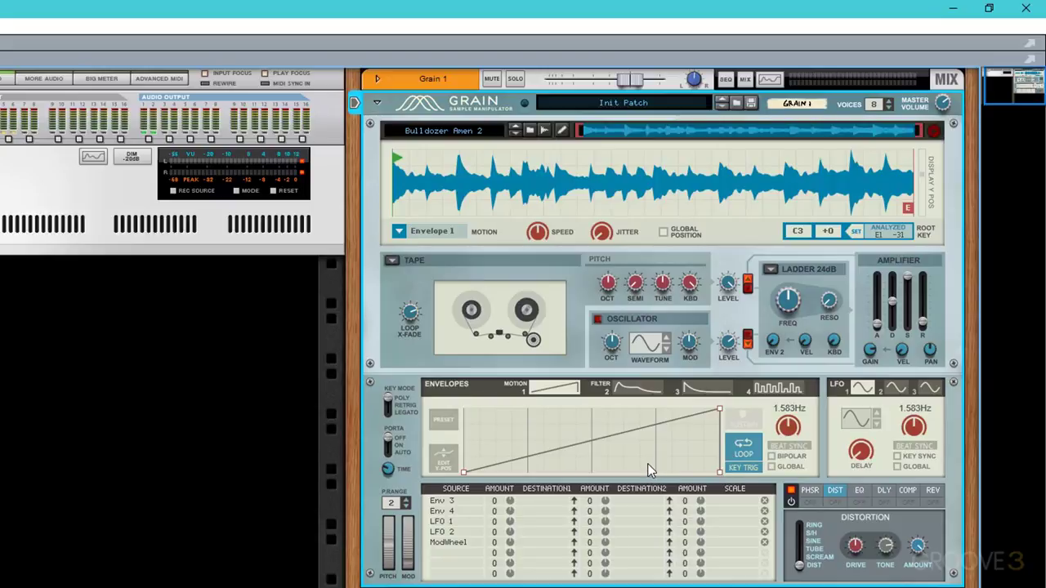
{"action": "left_click", "coordinate": [778, 447]}
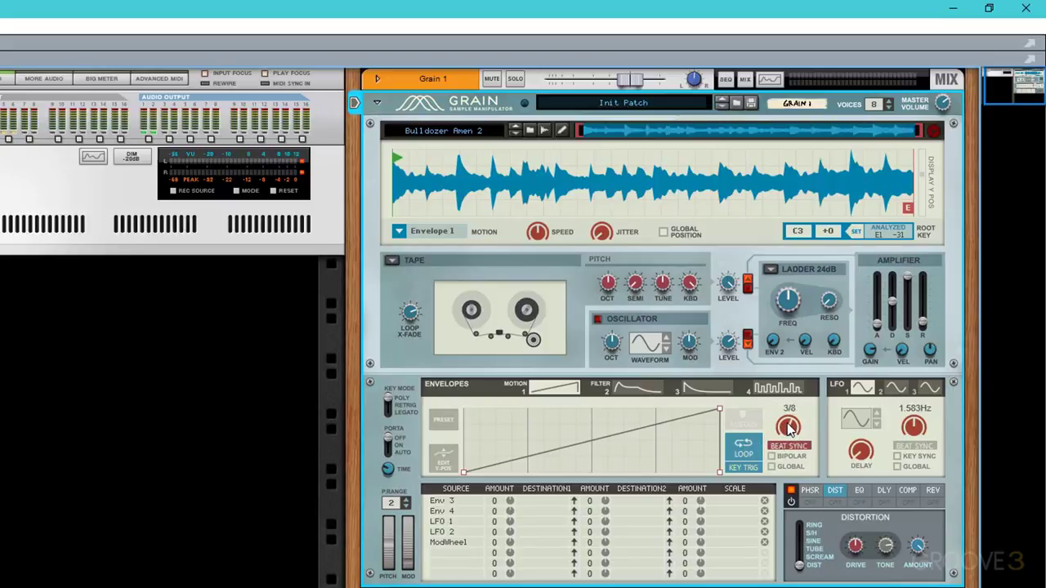
{"action": "left_click_drag", "start_coordinate": [788, 428], "coordinate": [779, 472]}
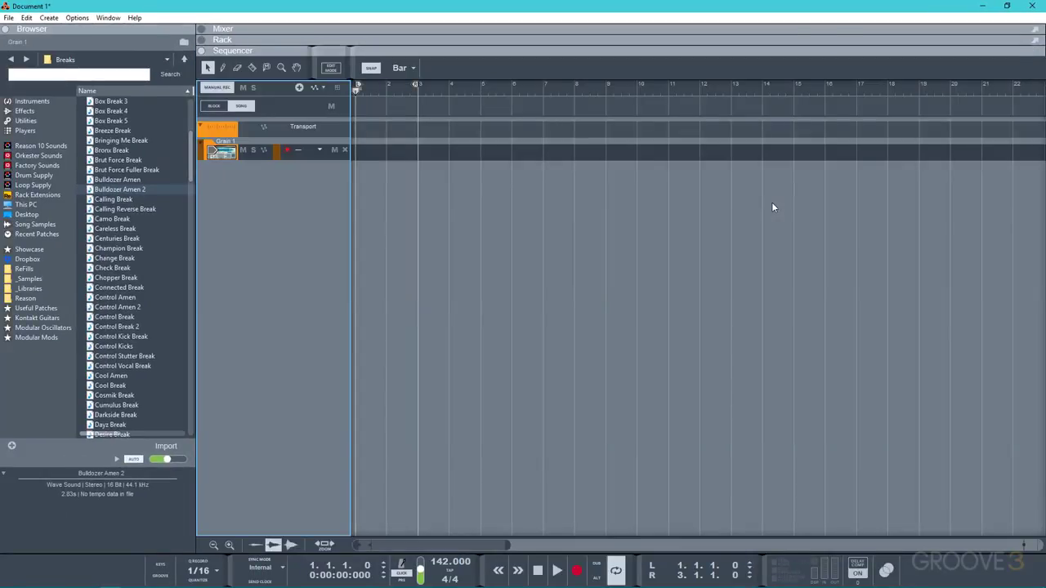
- Record a two-bar clip from bar 1 on the Grain 1 track and play it back
{"action": "key", "text": "ctrl+Return"}
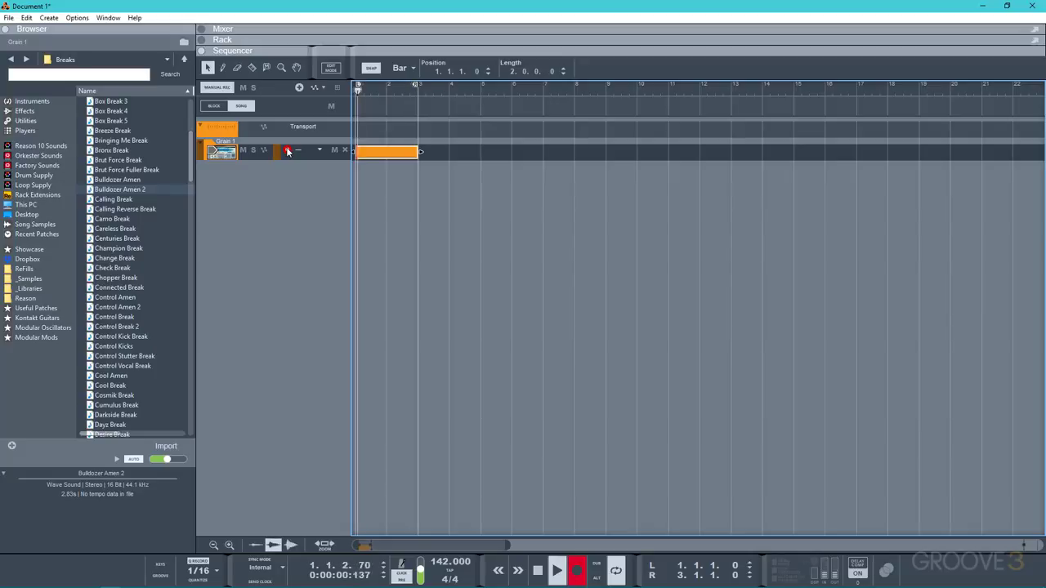
{"action": "key", "text": "space"}
{"action": "key", "text": "space"}
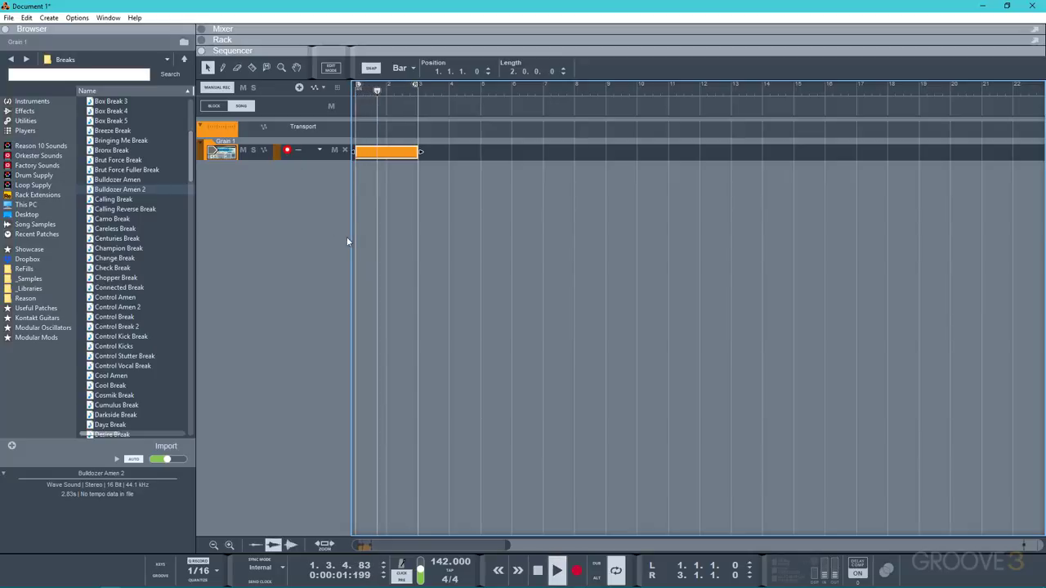
- Vary the song tempo while the Grain clip loops, trying 80 BPM and ending at 120 BPM
{"action": "mouse_move", "coordinate": [442, 567]}
{"action": "left_mouse_down"}
{"action": "mouse_move", "coordinate": [437, 436]}
{"action": "mouse_move", "coordinate": [448, 383]}
{"action": "mouse_move", "coordinate": [437, 570]}
{"action": "left_mouse_up"}
{"action": "double_click", "coordinate": [441, 562]}
{"action": "type", "text": "80"}
{"action": "key", "text": "Return"}
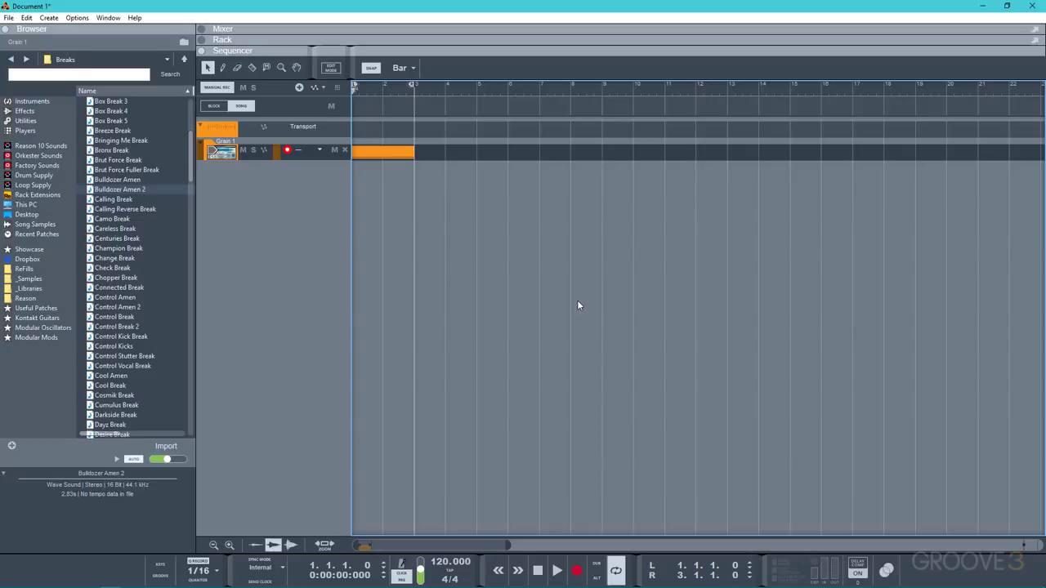
- Switch Grain's playback algorithm to Spectral Grains and adjust the FFT size while auditioning the loop
{"action": "key", "text": "F6"}
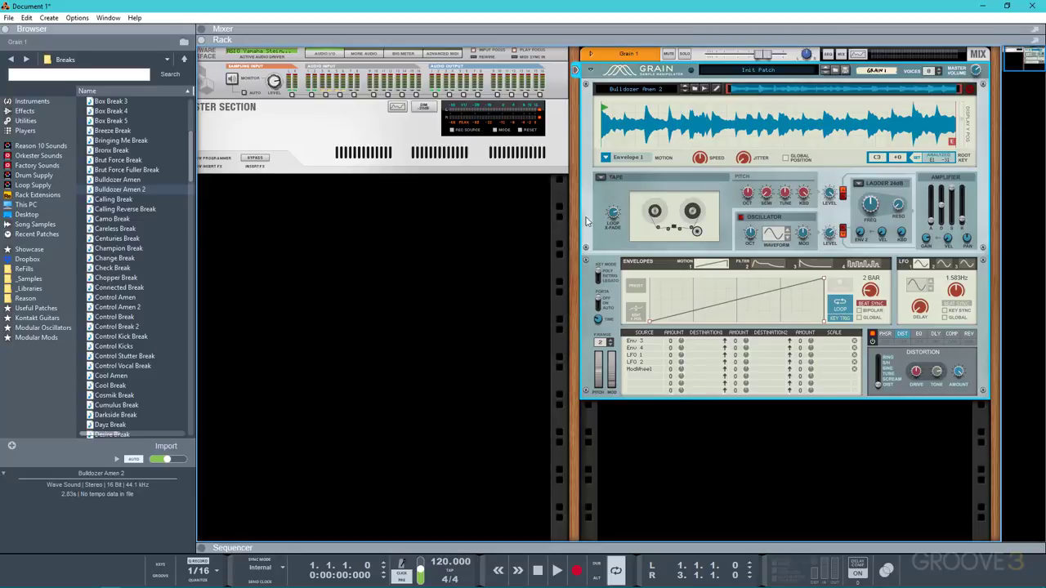
{"action": "left_click", "coordinate": [601, 179]}
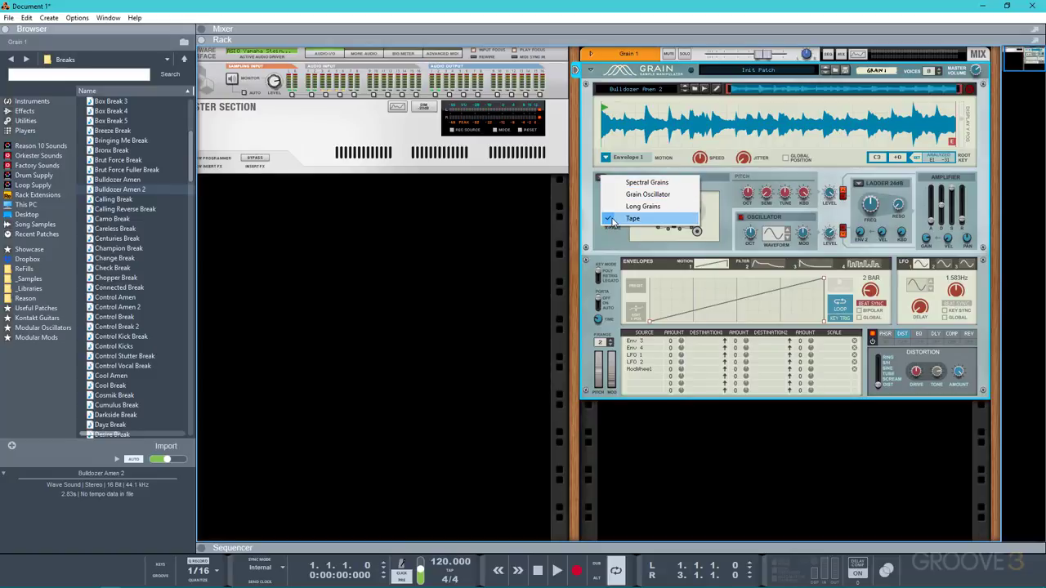
{"action": "left_click", "coordinate": [603, 177]}
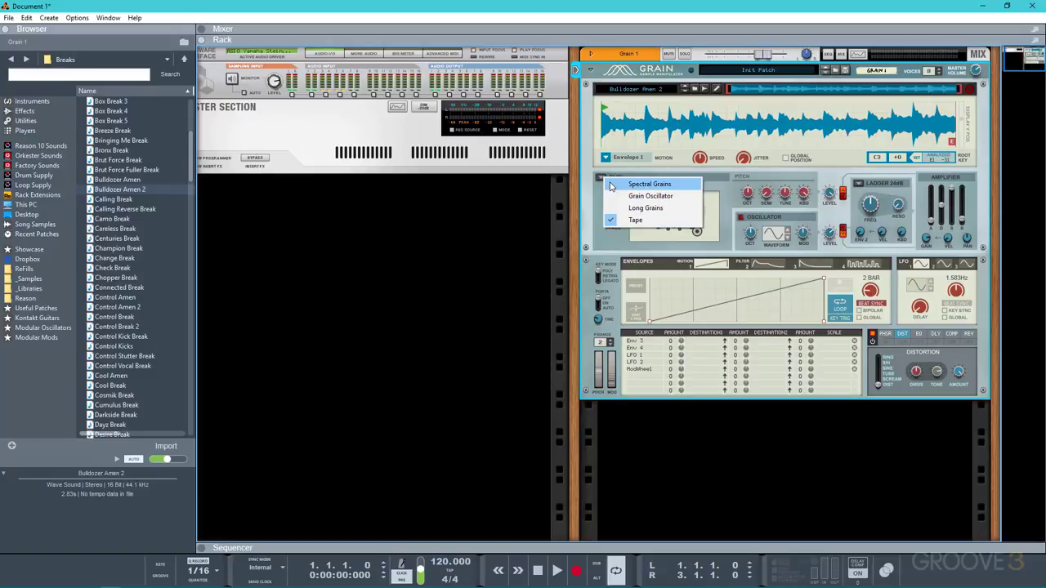
{"action": "left_click", "coordinate": [634, 183]}
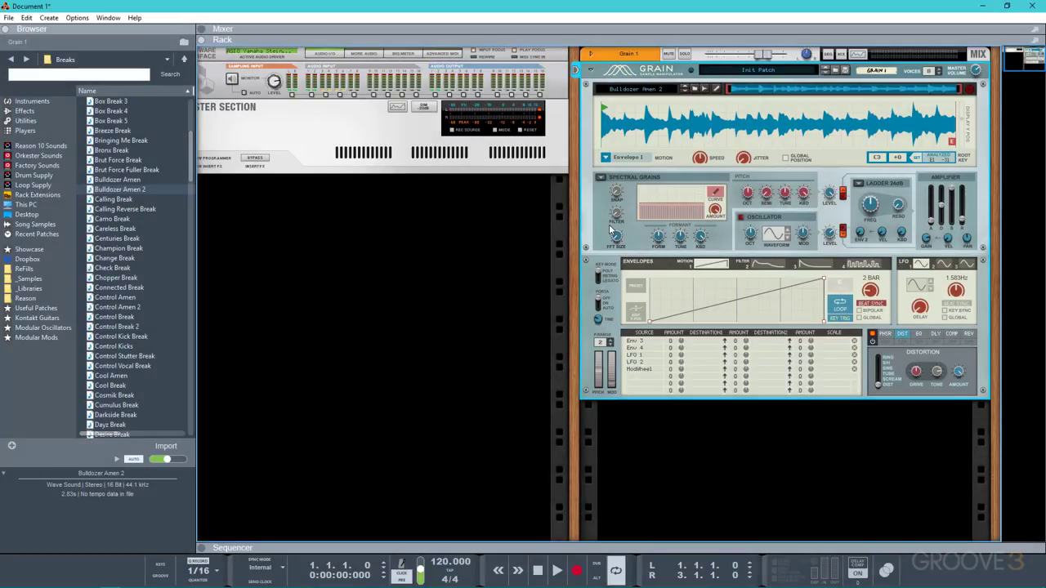
{"action": "left_click_drag", "start_coordinate": [610, 229], "coordinate": [610, 129]}
{"action": "key", "text": "space"}
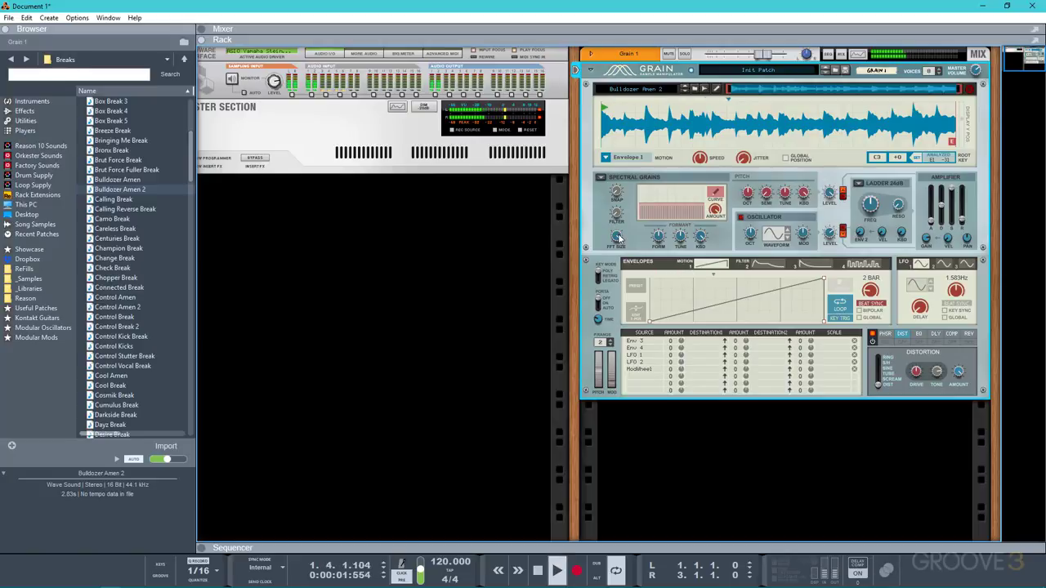
{"action": "mouse_move", "coordinate": [619, 236]}
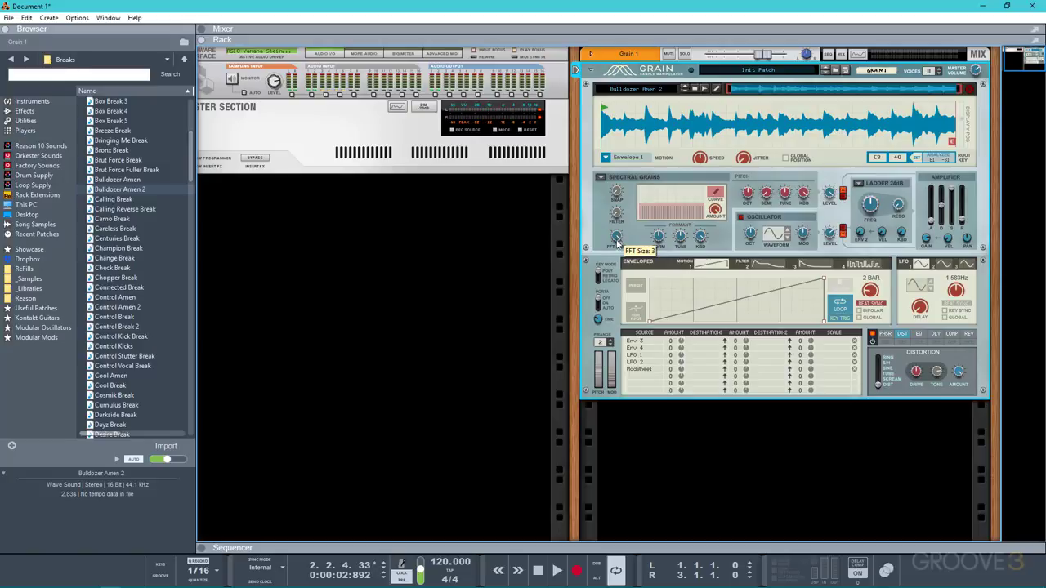
{"action": "left_click_drag", "start_coordinate": [619, 237], "coordinate": [605, 259]}
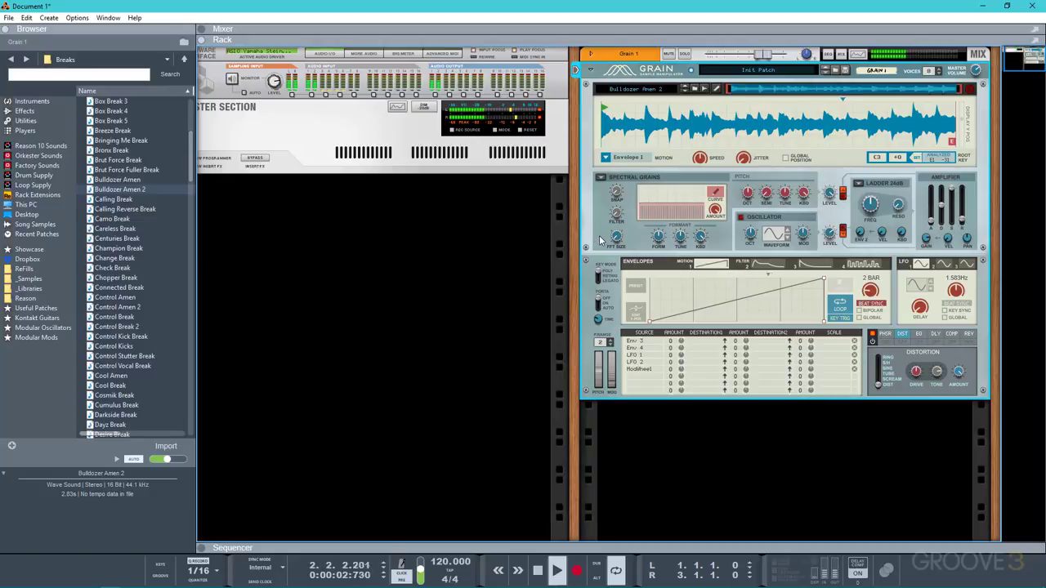
{"action": "key", "text": "space"}
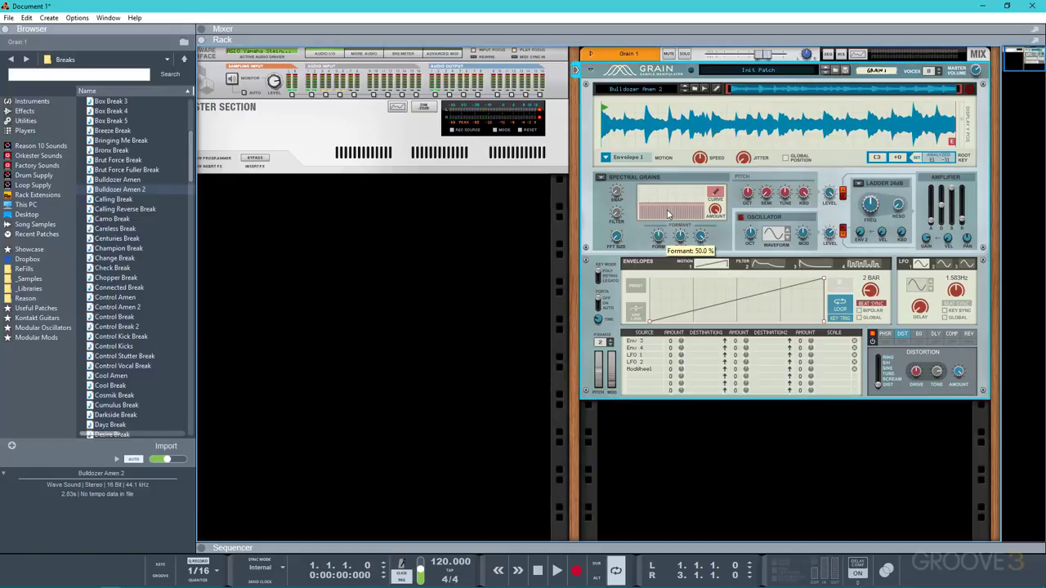
- Raise the Spectral Grains formant amount while the loop plays, and stop playback
{"action": "key", "text": "space"}
{"action": "left_click_drag", "start_coordinate": [658, 237], "coordinate": [661, 206]}
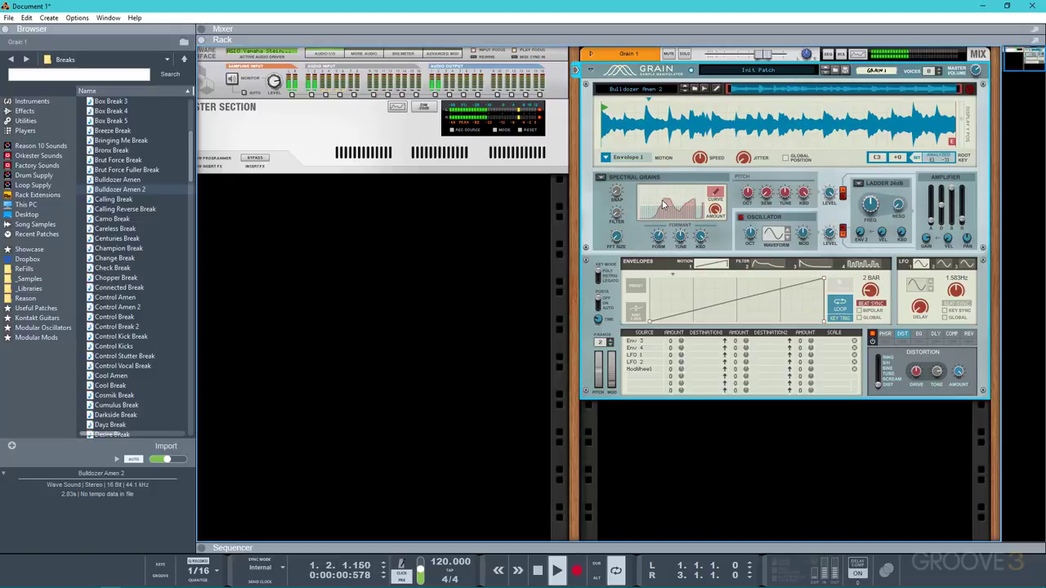
{"action": "key", "text": "space"}
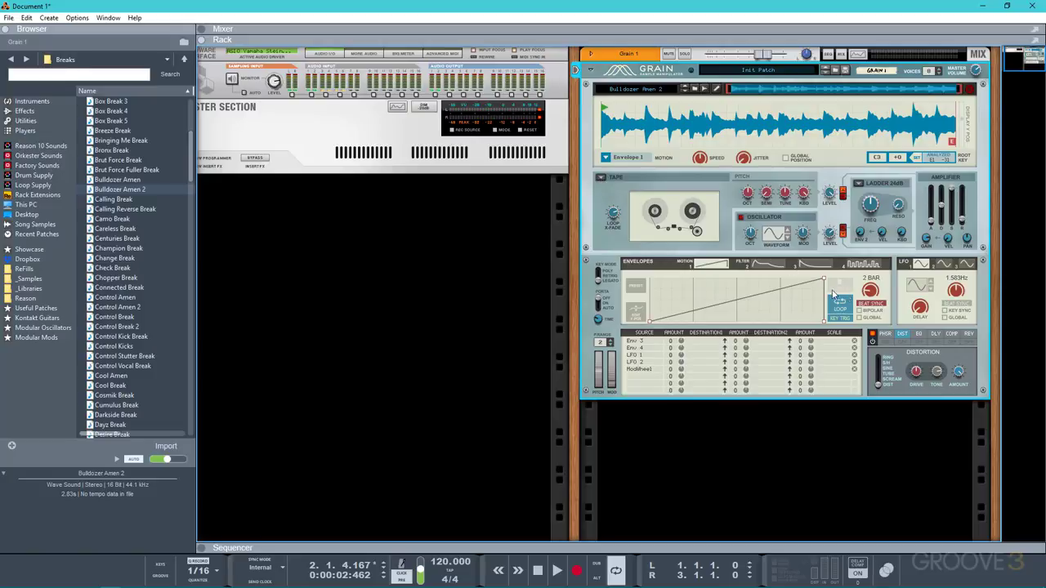
- Set Envelope 1's synced rate to 4/4 and try a bowed curve and a preset shape on it
{"action": "left_click_drag", "start_coordinate": [742, 302], "coordinate": [734, 284]}
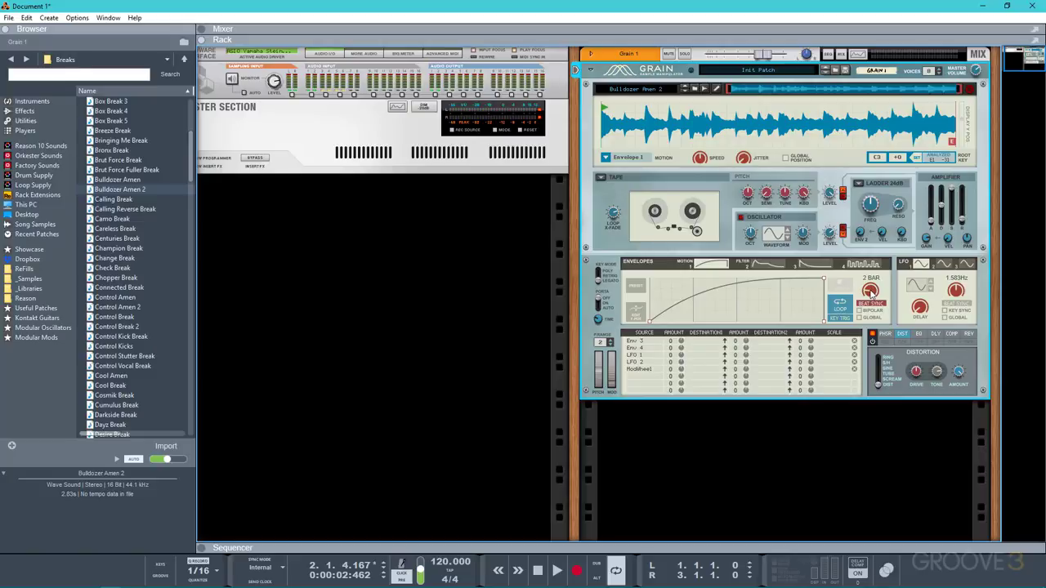
{"action": "left_click_drag", "start_coordinate": [870, 293], "coordinate": [878, 273]}
{"action": "left_click", "coordinate": [637, 287]}
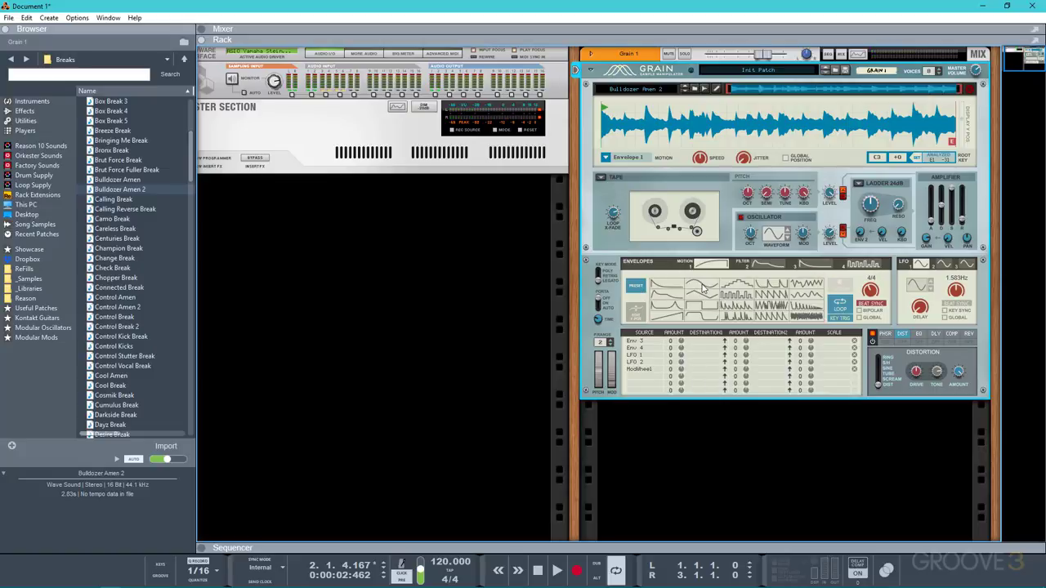
{"action": "left_click", "coordinate": [702, 288]}
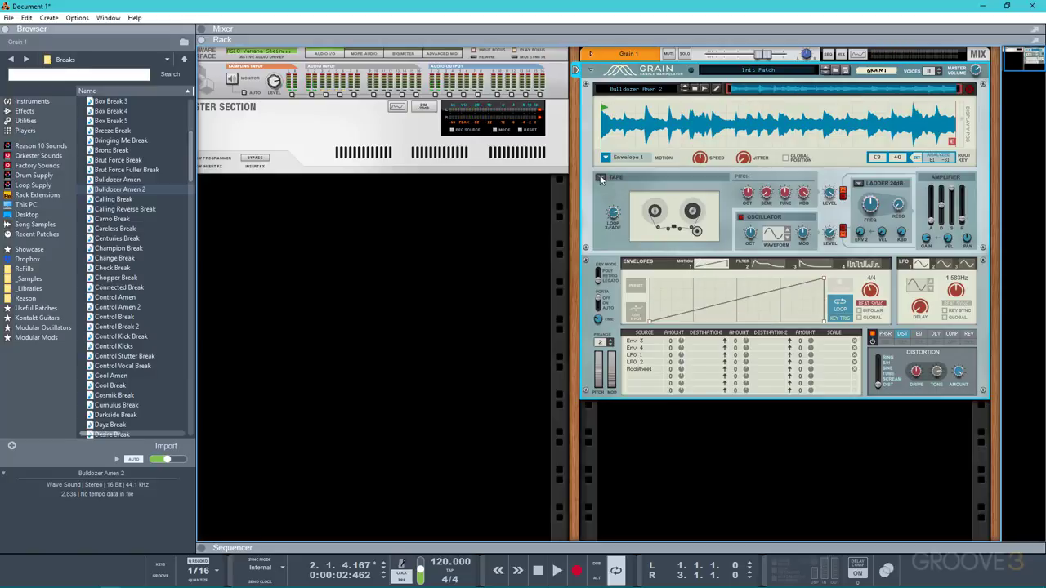
- Open the choice of playback algorithms for the Grain device
{"action": "left_click", "coordinate": [601, 178]}
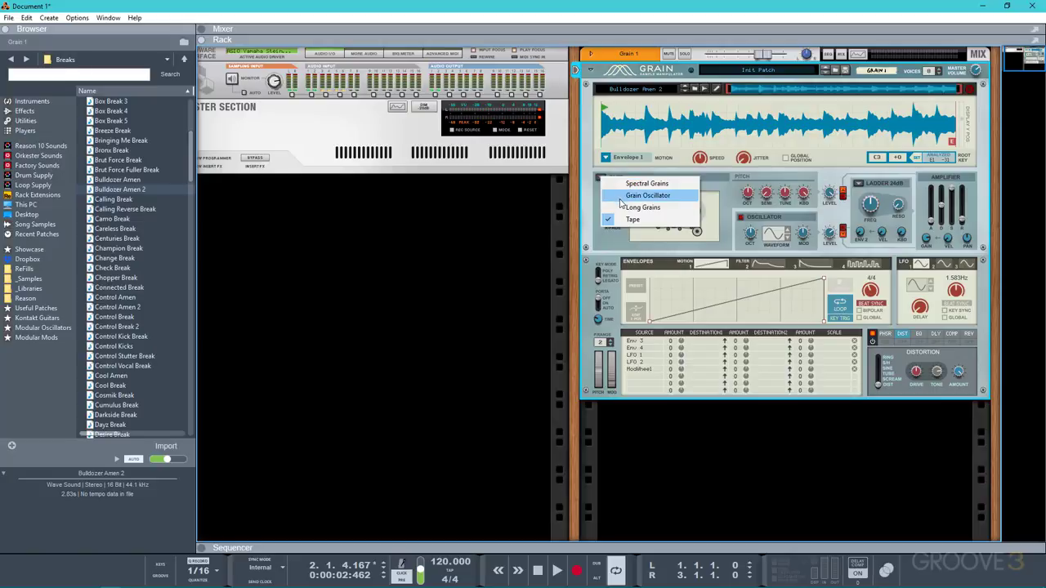